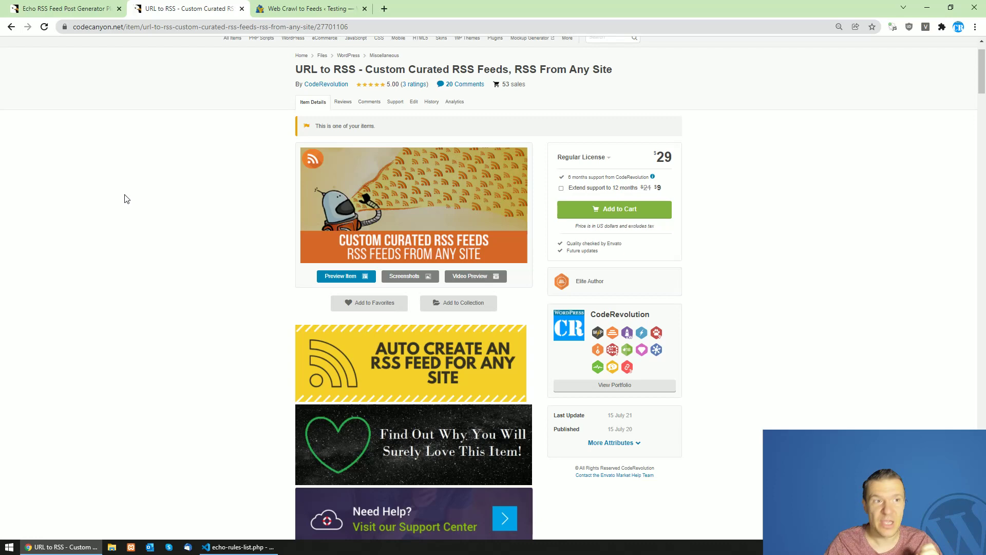
# Compare the Echo RSS and URL to RSS CodeCanyon pages, then switch to the Web Crawl to Feeds rules page.
pyautogui.click(117, 2)
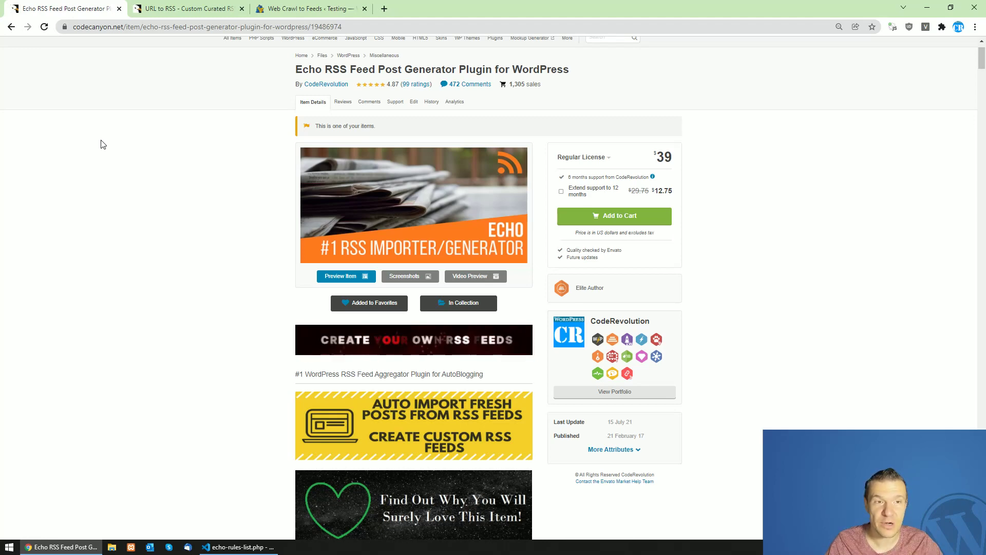
pyautogui.click(157, 7)
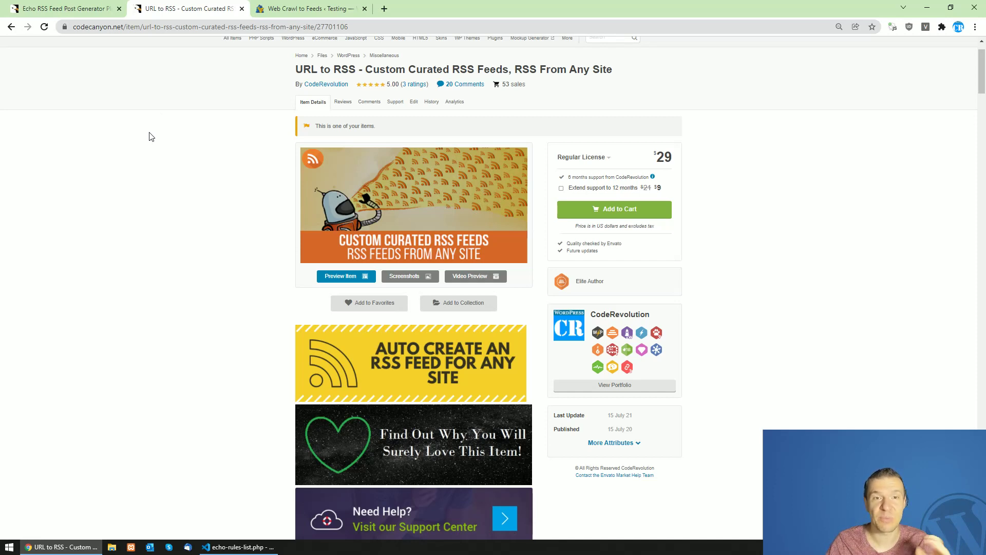
pyautogui.click(99, 5)
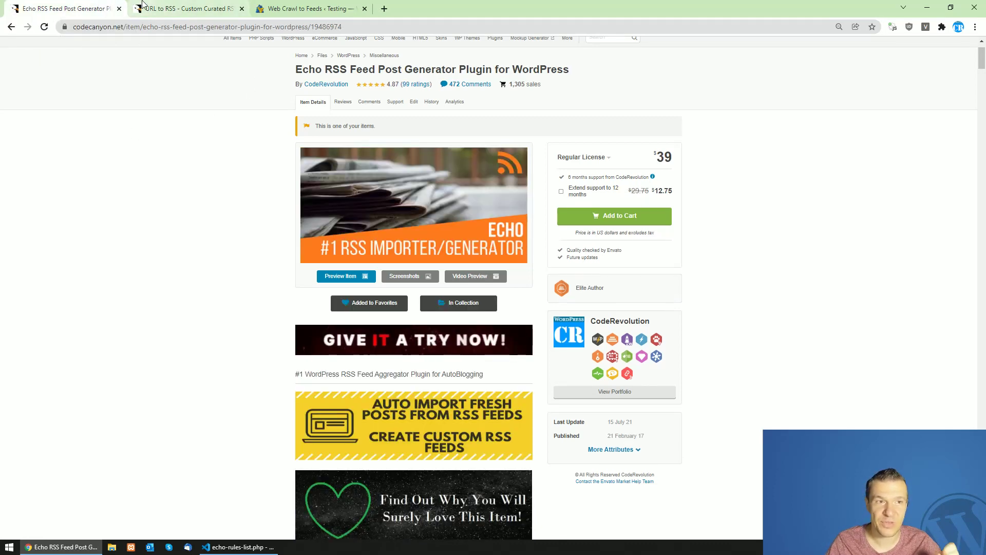
pyautogui.click(303, 6)
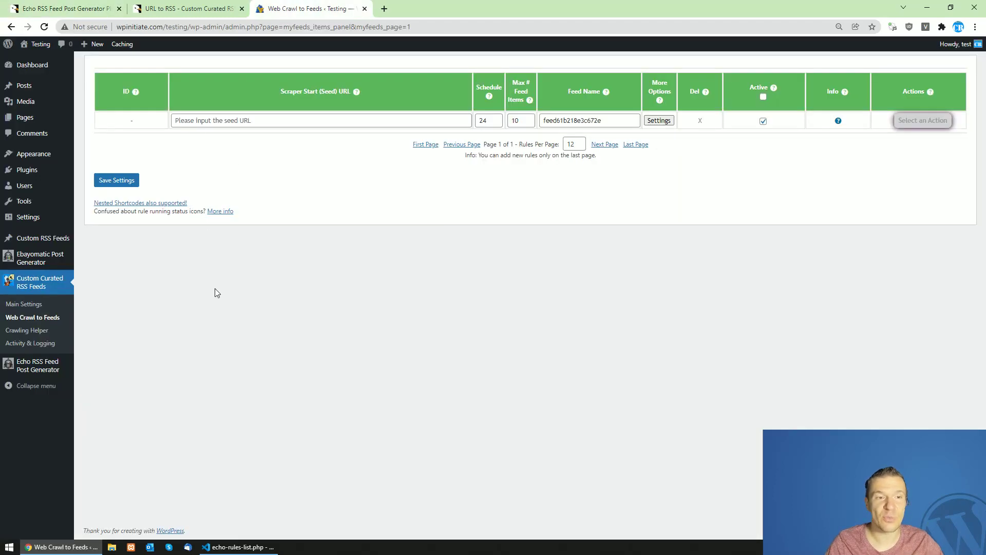
pyautogui.click(215, 120)
pyautogui.click(215, 142)
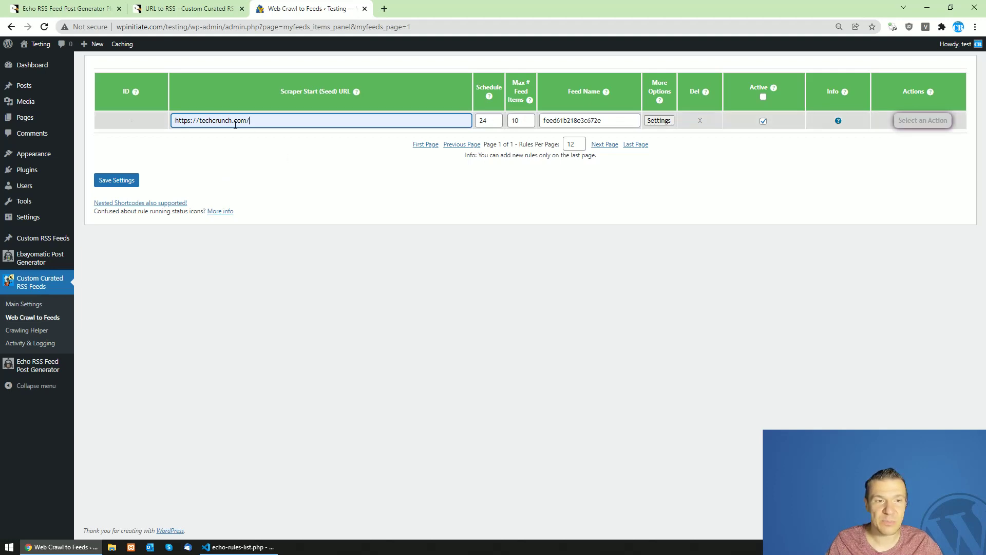
pyautogui.click(523, 119)
pyautogui.doubleClick(514, 121)
pyautogui.write('5')
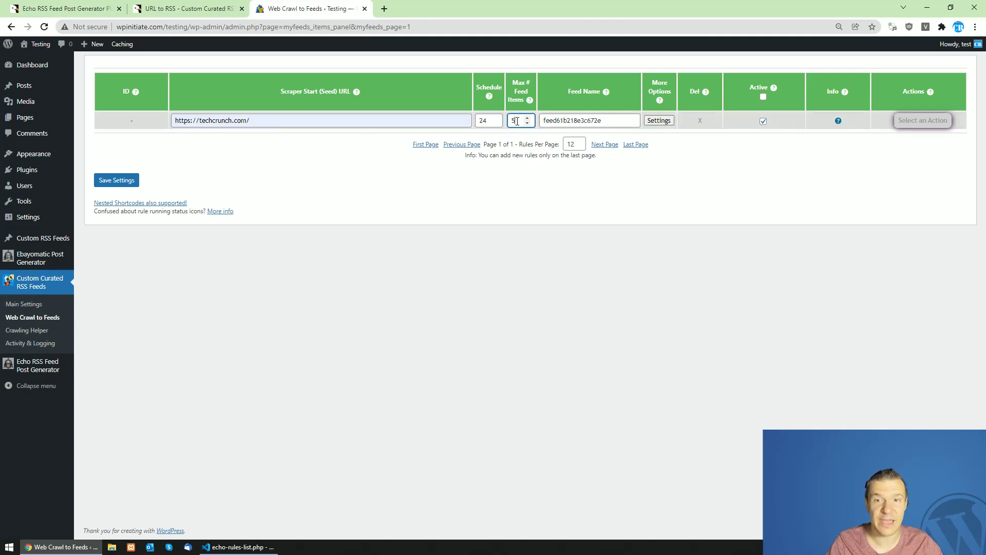
# Enable Do Not Scrape Start URL in the rule's advanced settings, then reopen those settings.
pyautogui.click(658, 121)
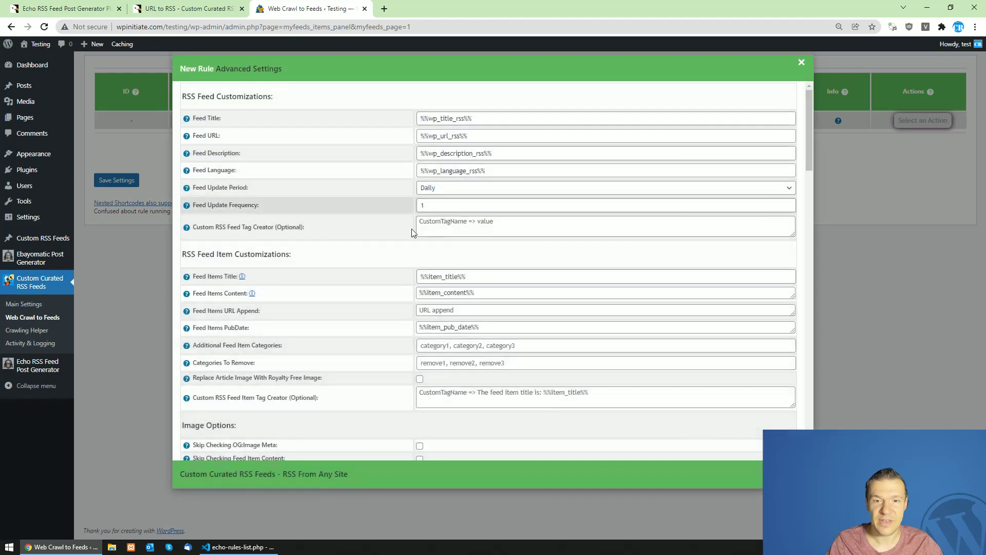
pyautogui.scroll(-20, 412, 232)
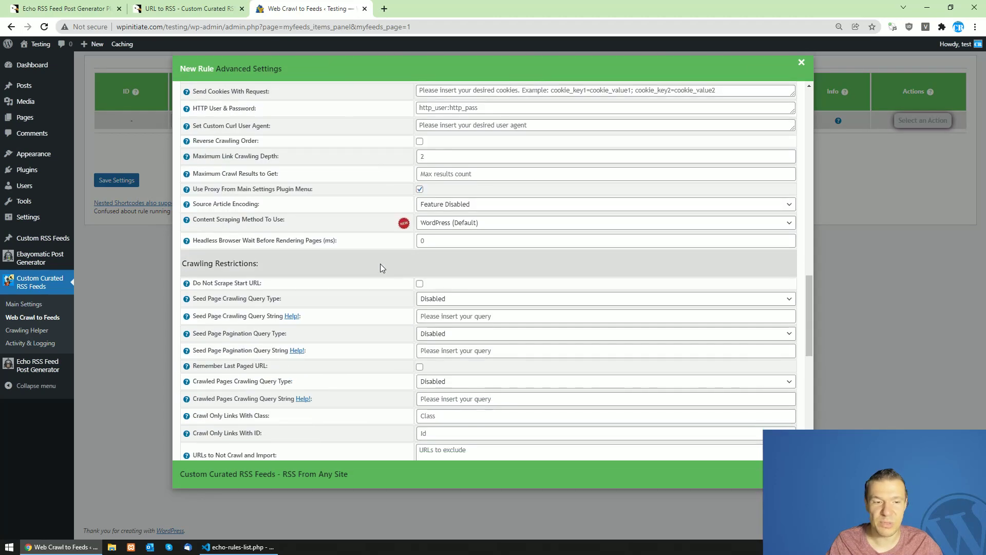
pyautogui.scroll(-1, 355, 262)
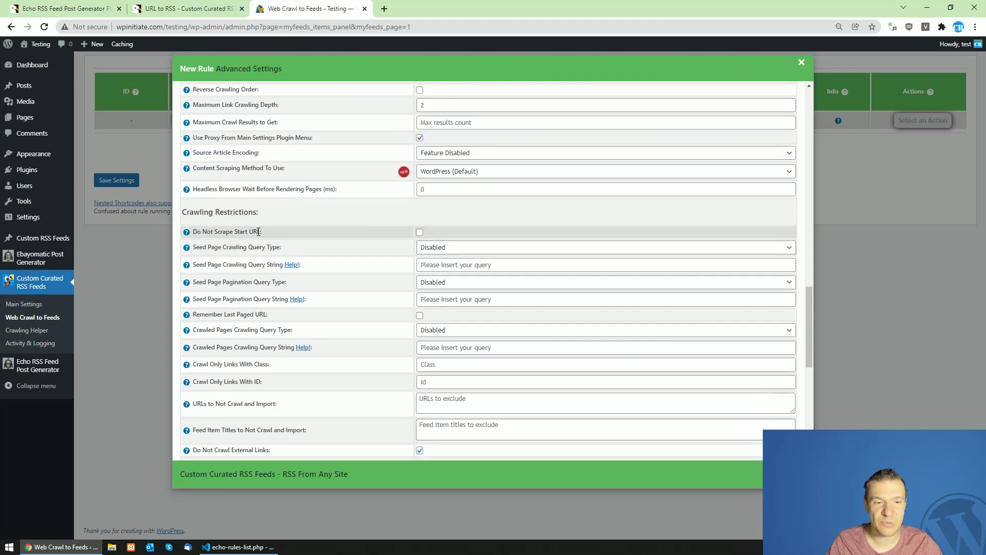
pyautogui.click(420, 232)
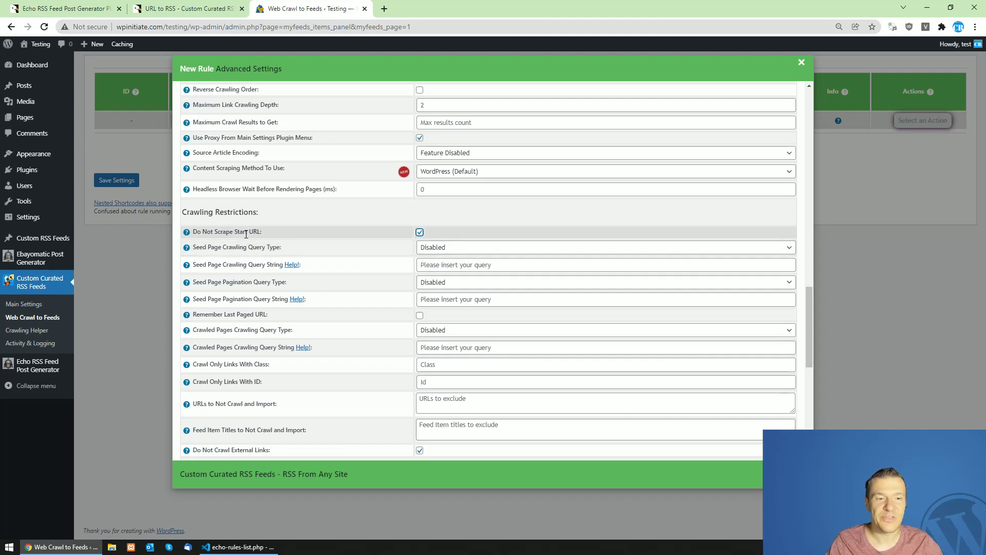
pyautogui.click(158, 153)
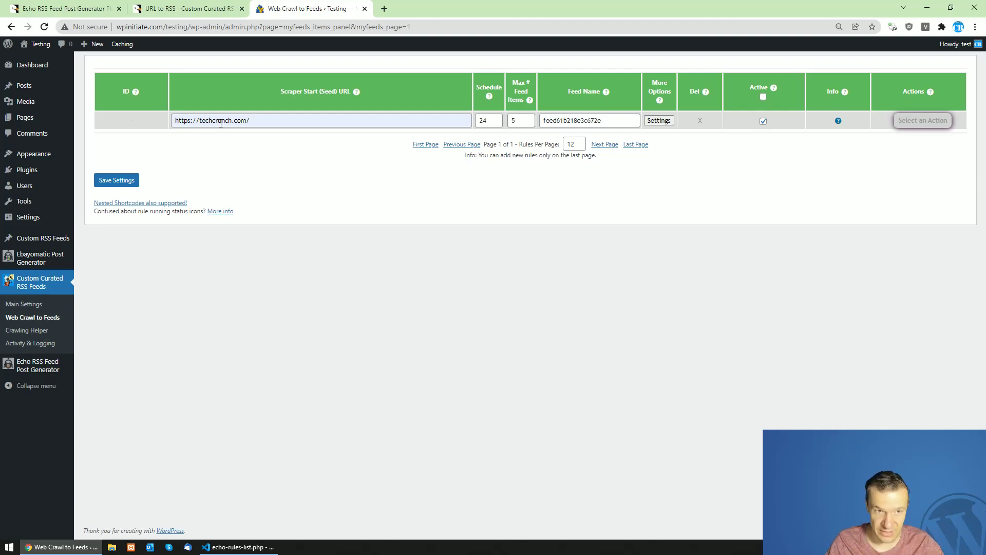
pyautogui.click(659, 121)
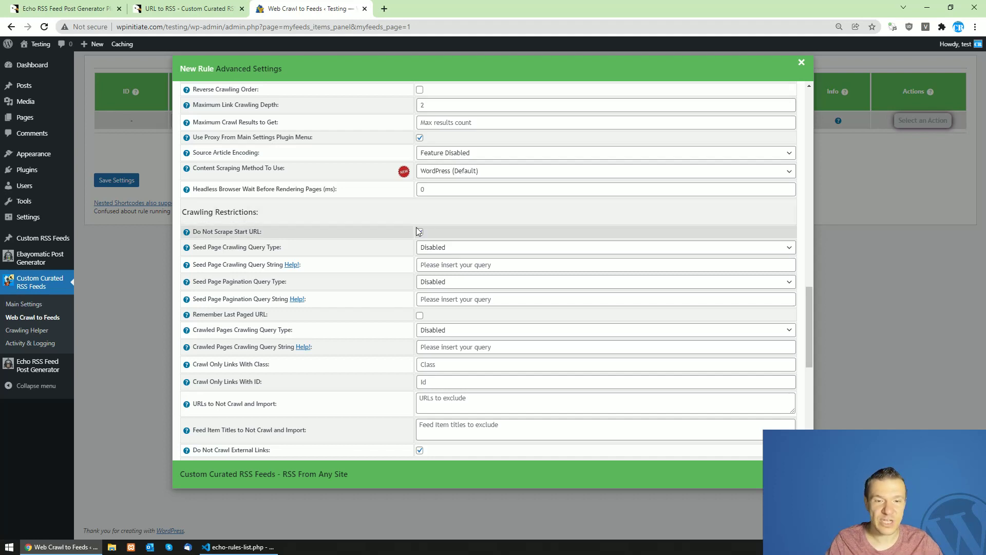
pyautogui.click(433, 248)
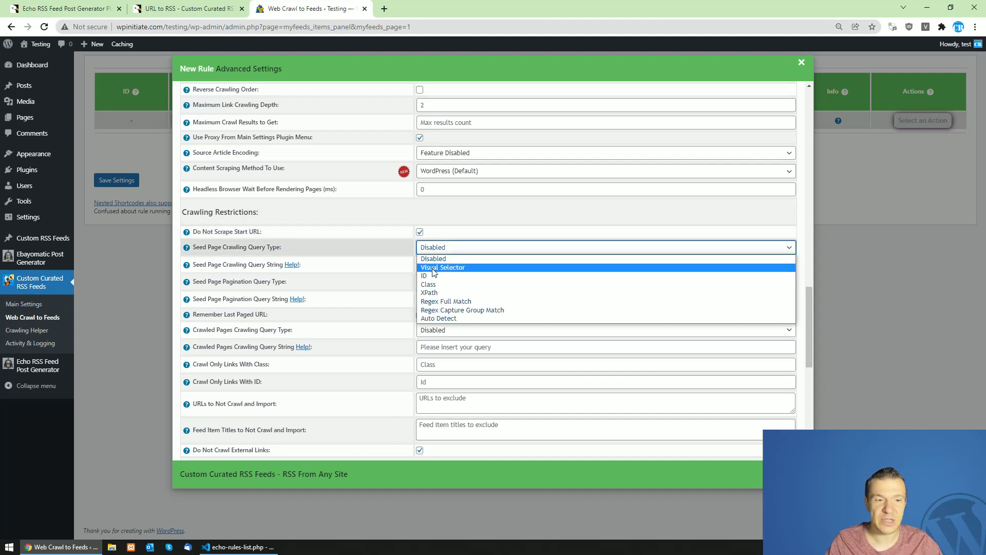
pyautogui.click(432, 268)
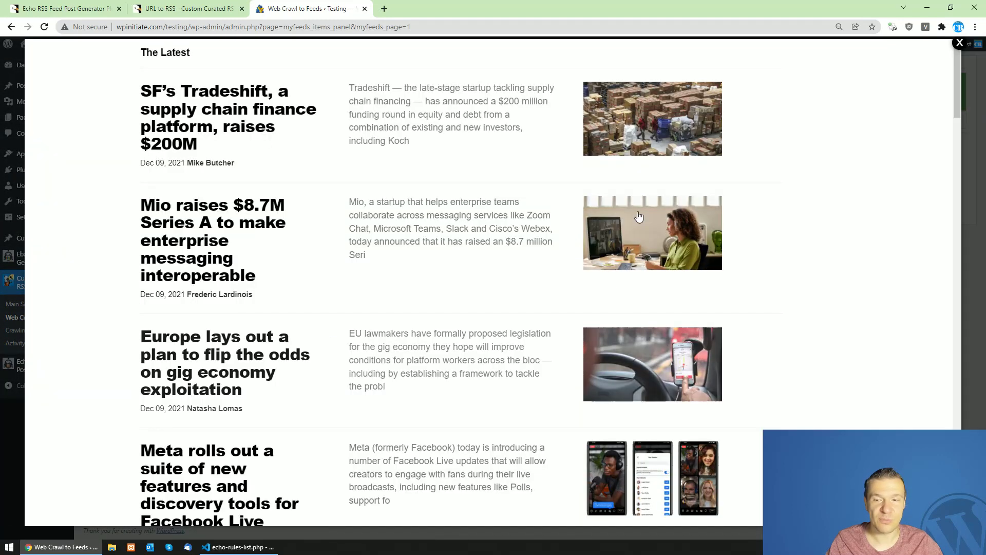
pyautogui.click(176, 117)
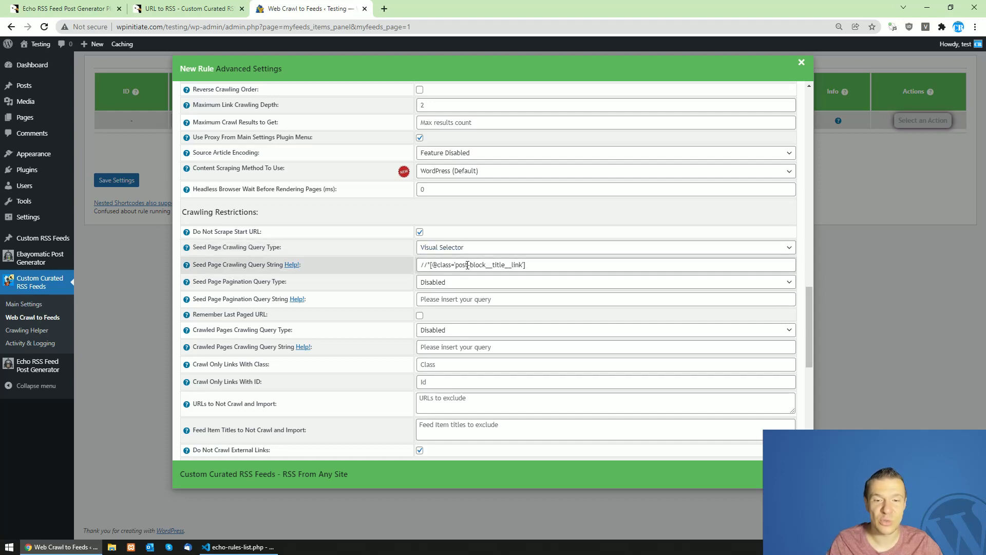
pyautogui.scroll(-6, 392, 272)
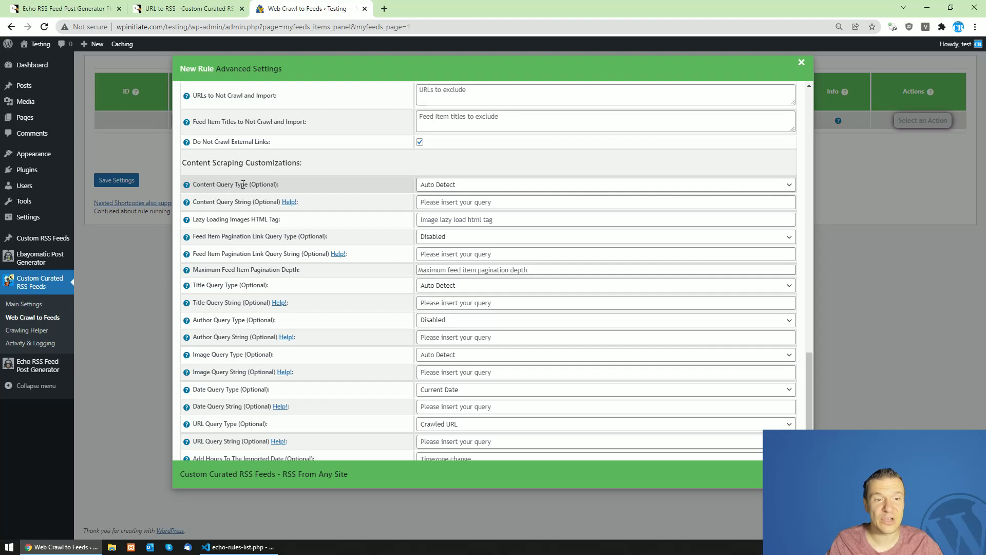
pyautogui.click(434, 185)
pyautogui.click(432, 194)
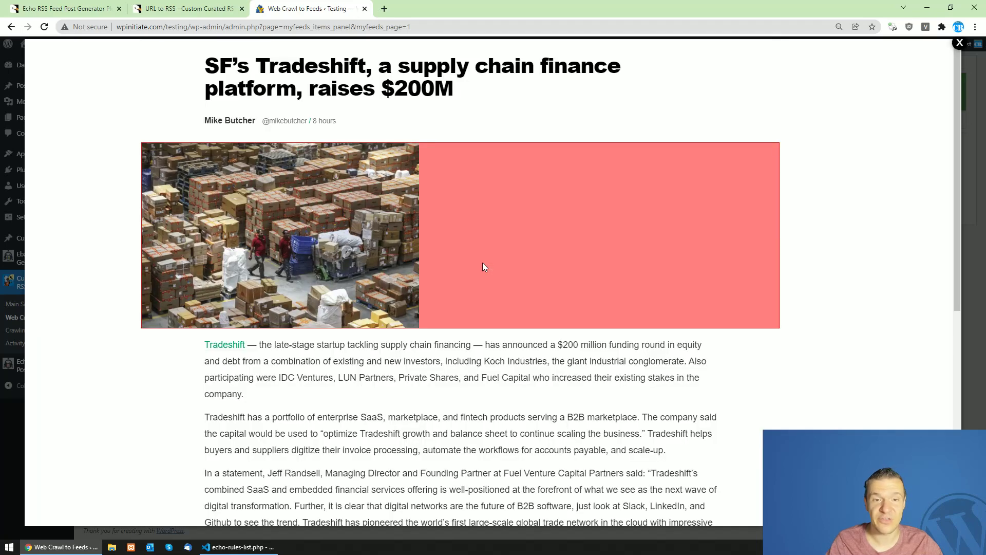
pyautogui.scroll(-3, 482, 263)
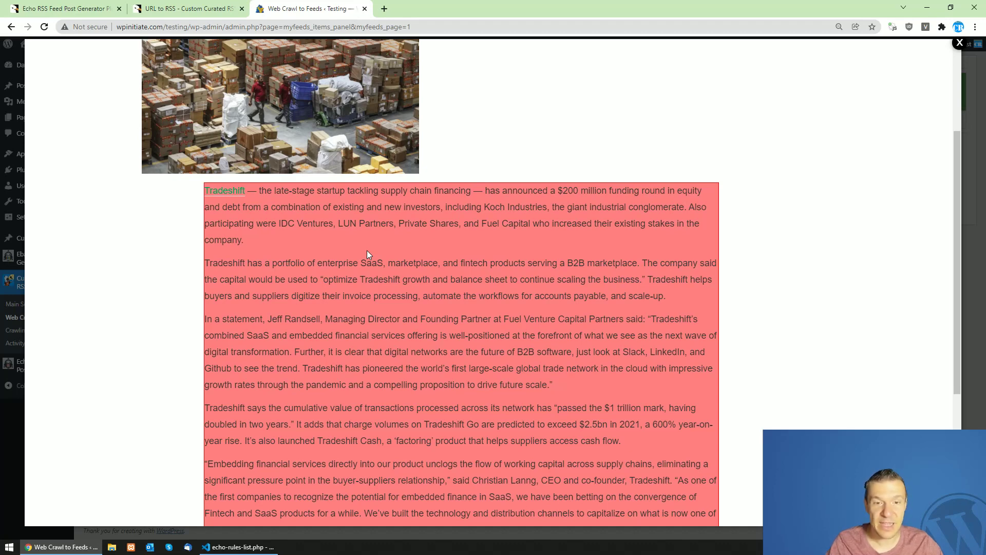
pyautogui.click(367, 251)
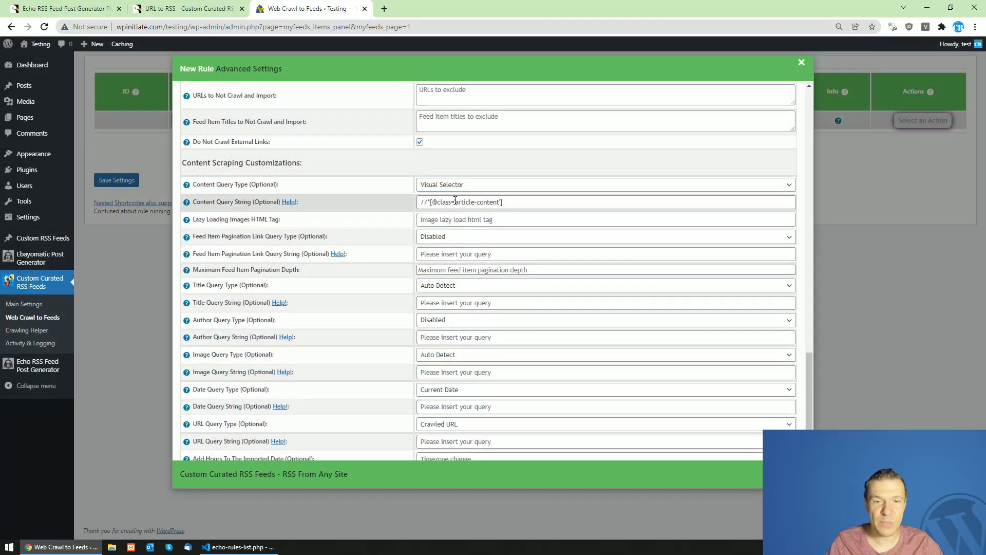
pyautogui.click(119, 181)
# Save the TechCrunch rule and run it immediately.
pyautogui.click(121, 182)
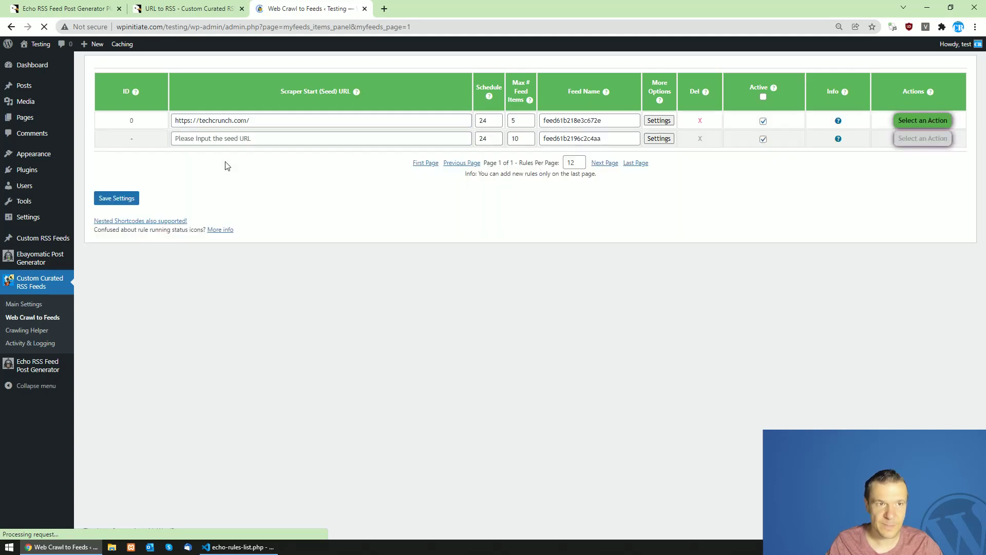
pyautogui.click(916, 121)
pyautogui.click(913, 143)
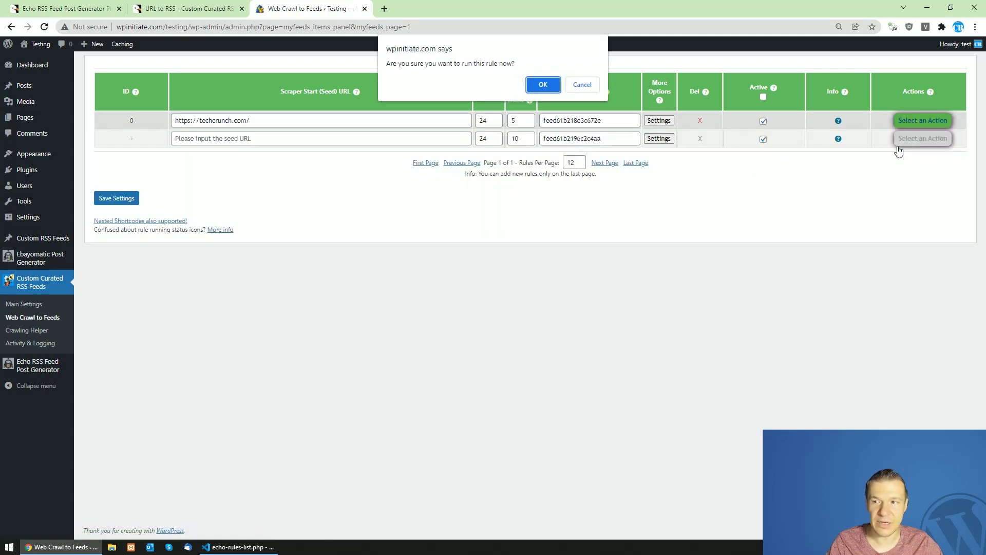
pyautogui.press('Return')
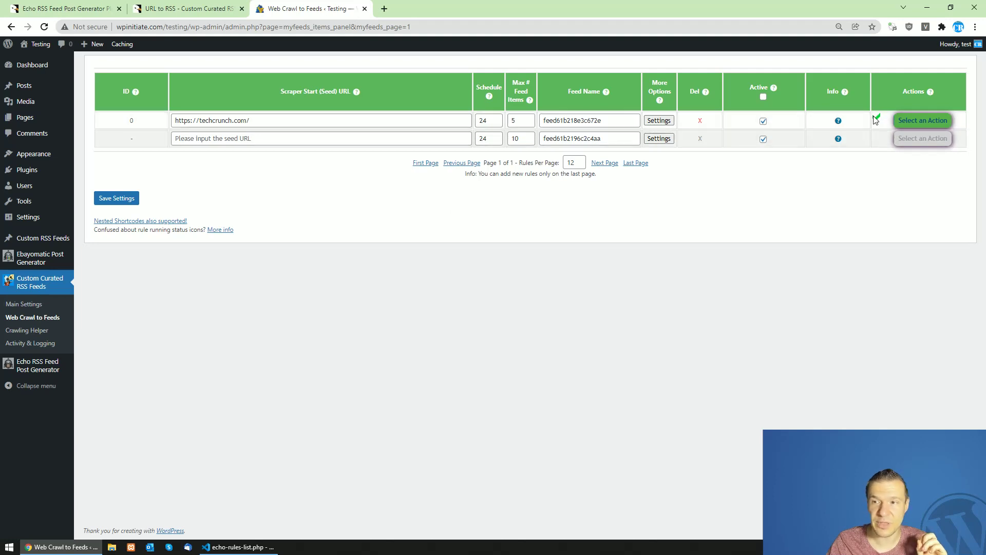
# Reload the rules page and open the rule's Resulting Feed Link in a new tab.
pyautogui.click(44, 26)
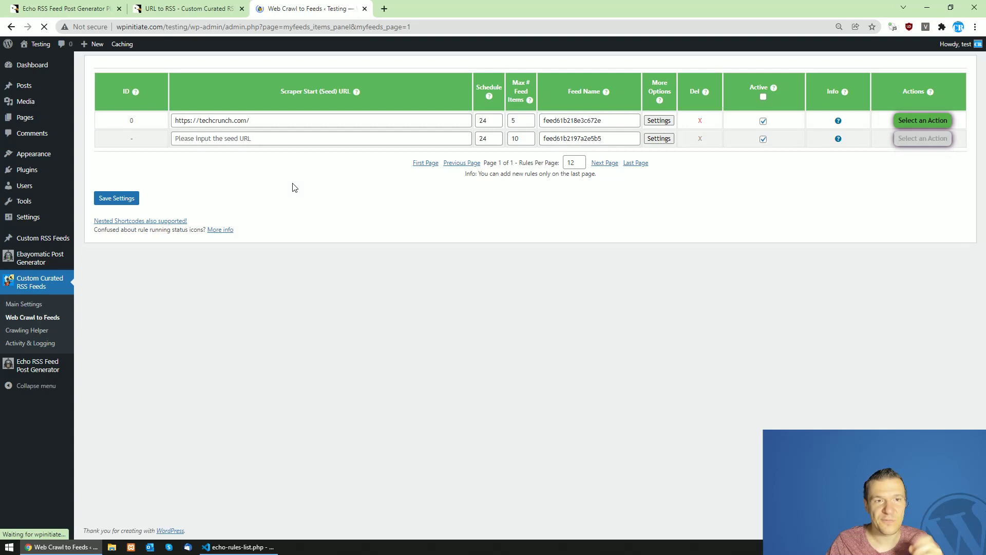
pyautogui.moveTo(840, 125)
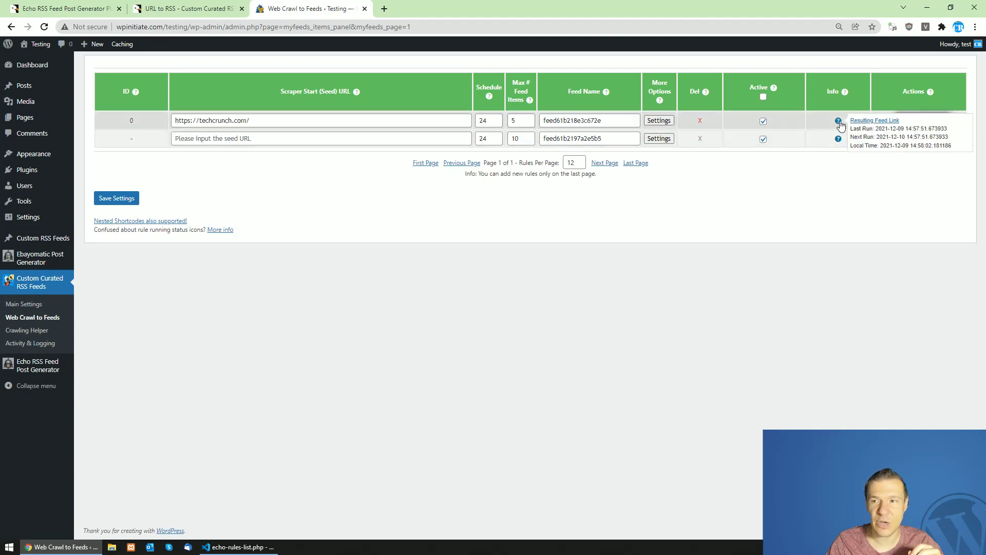
pyautogui.click(867, 122)
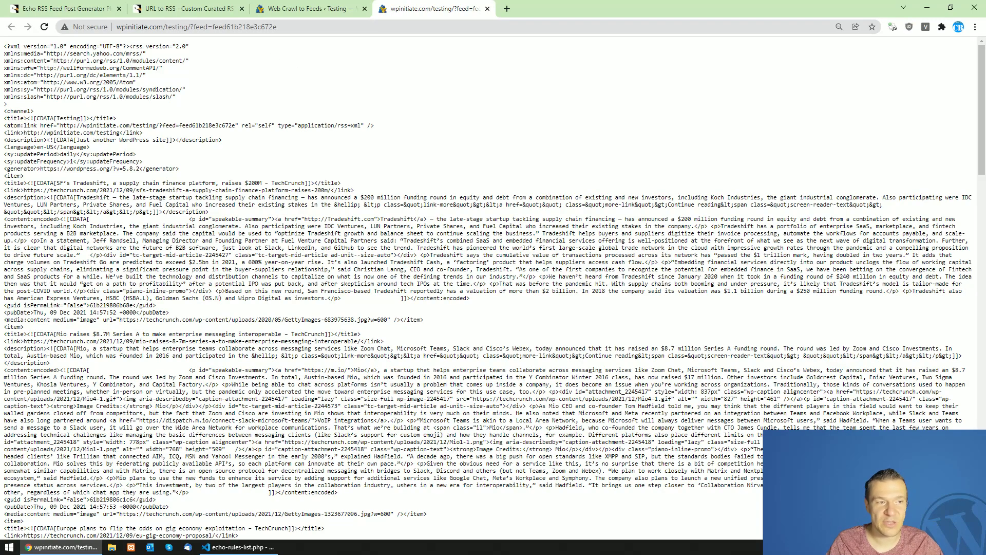
# Search the generated feed for '<item>' and confirm it has five entries.
pyautogui.moveTo(24, 176); pyautogui.dragTo(4, 176)
pyautogui.hotkey('ctrl', 'f')
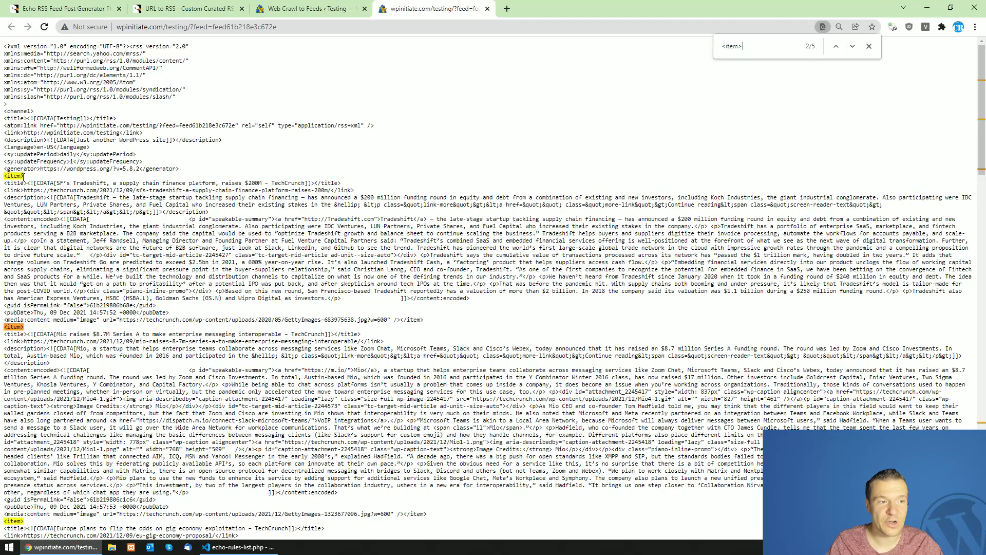
pyautogui.scroll(-2, 39, 222)
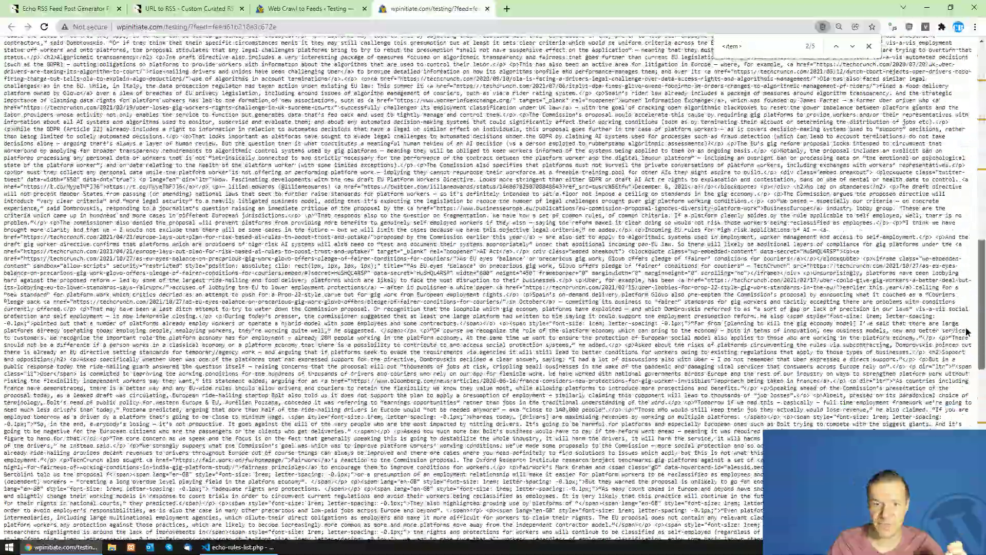
pyautogui.scroll(-15, 980, 382)
pyautogui.scroll(15, 980, 383)
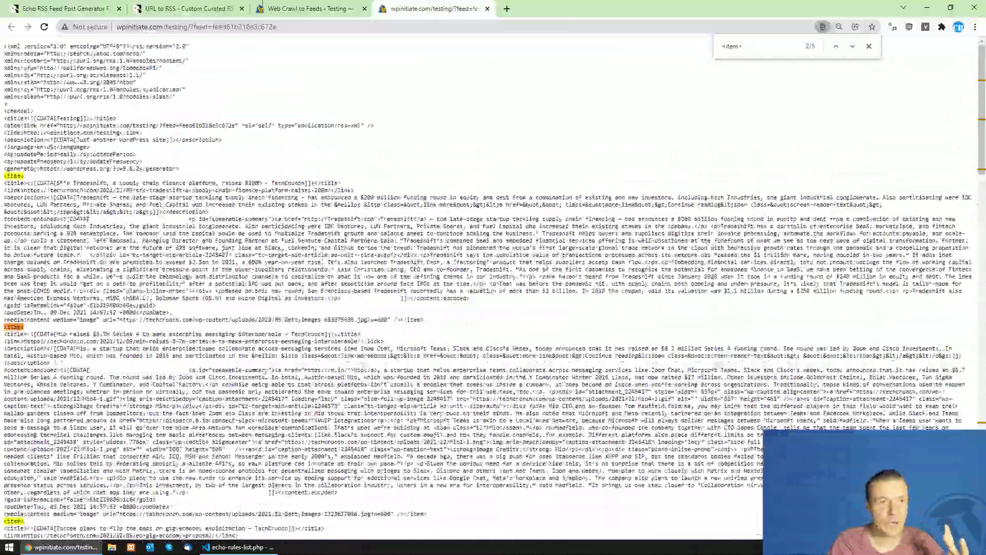
# Copy the generated feed's URL from the address bar and return to the crawl rules page.
pyautogui.click(213, 6)
pyautogui.click(307, 8)
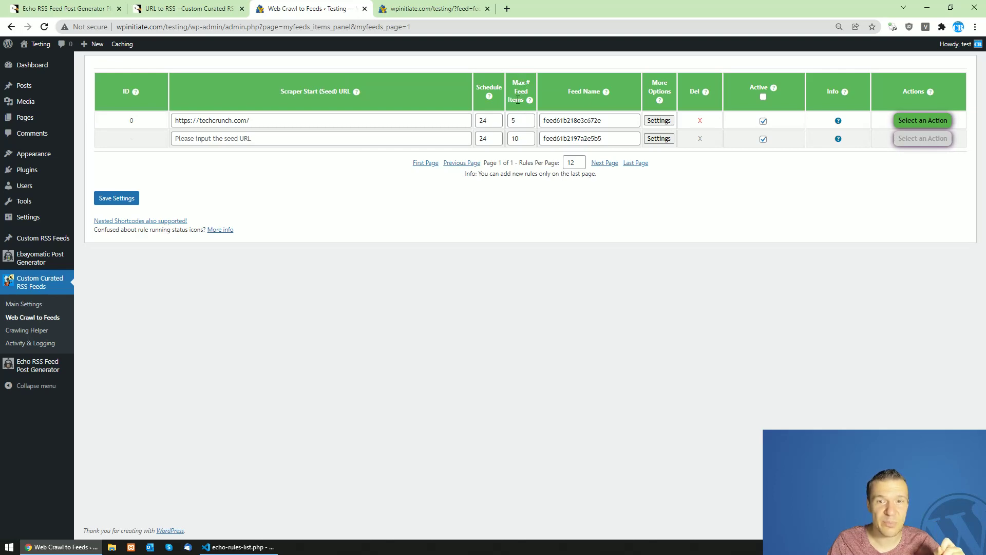
pyautogui.click(419, 8)
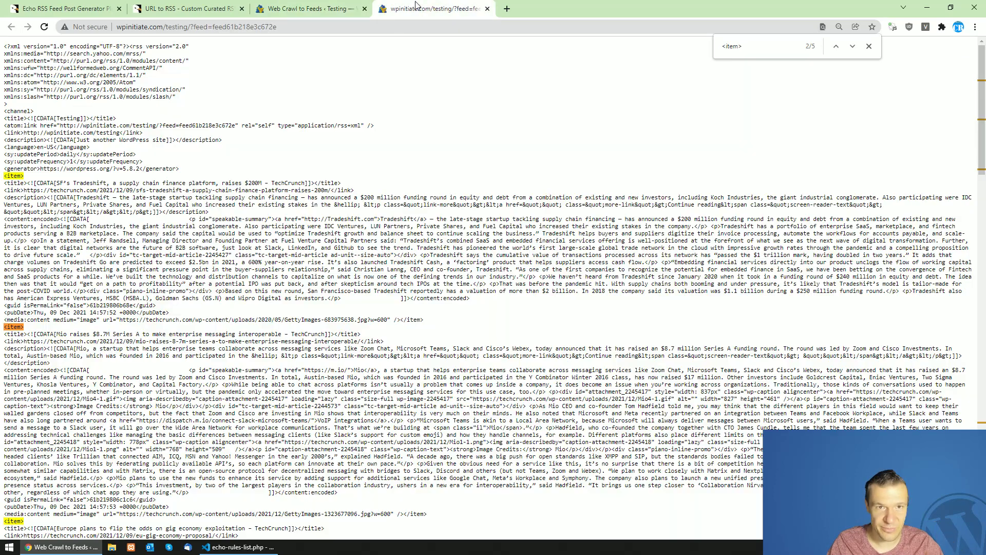
pyautogui.rightClick(266, 25)
pyautogui.click(293, 99)
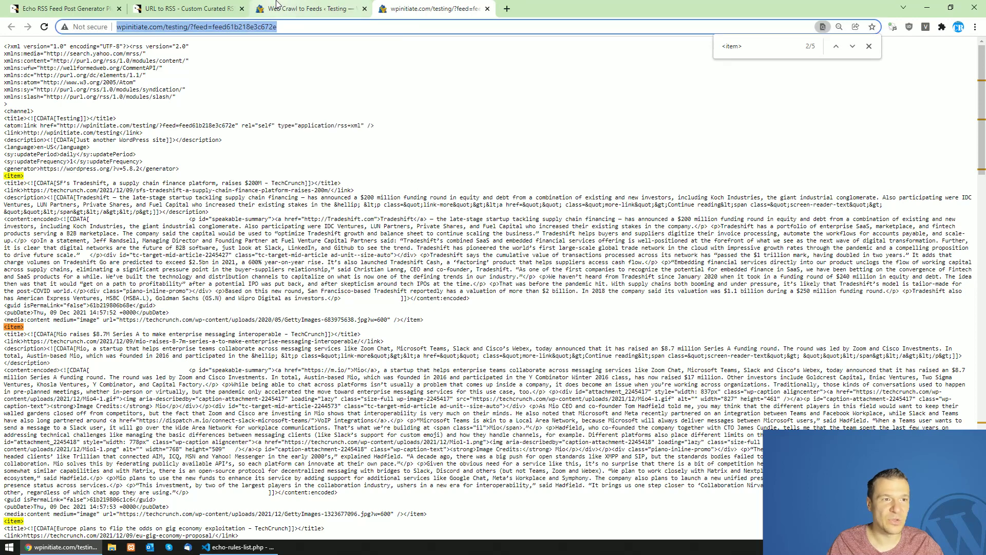
pyautogui.click(275, 5)
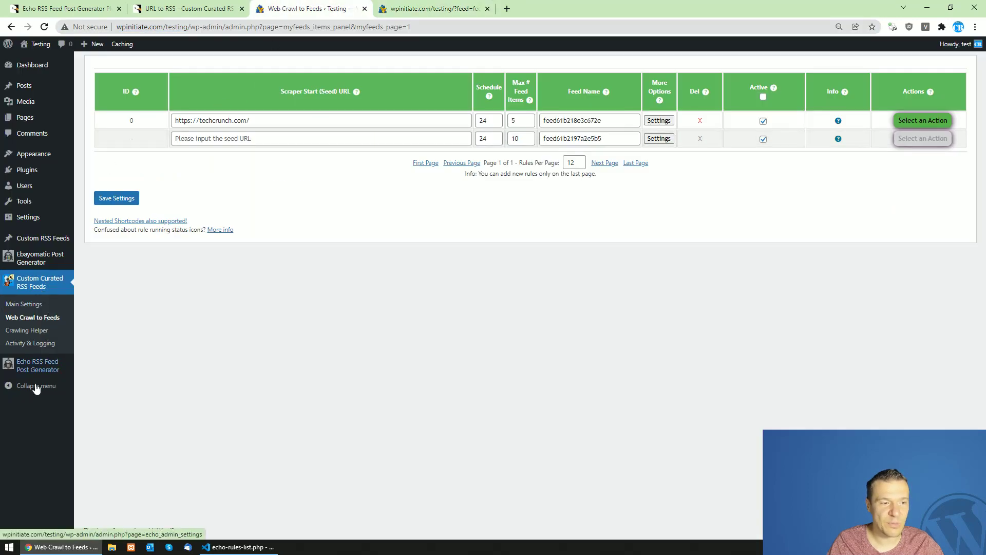
# Open Echo RSS Feed Post Generator > RSS to Post Rules, briefly checking the site's front page.
pyautogui.moveTo(29, 365)
pyautogui.click(94, 375)
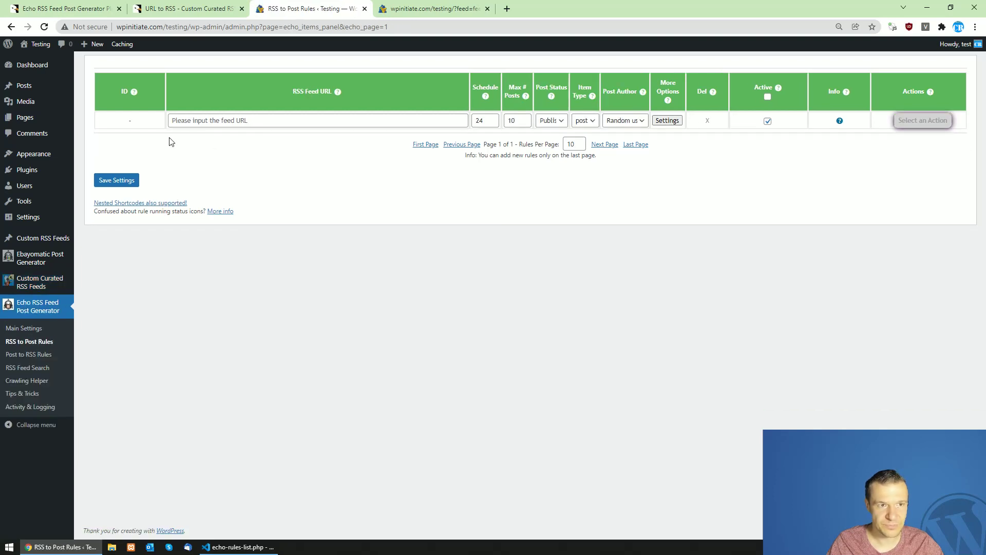
pyautogui.middleClick(41, 44)
pyautogui.click(423, 11)
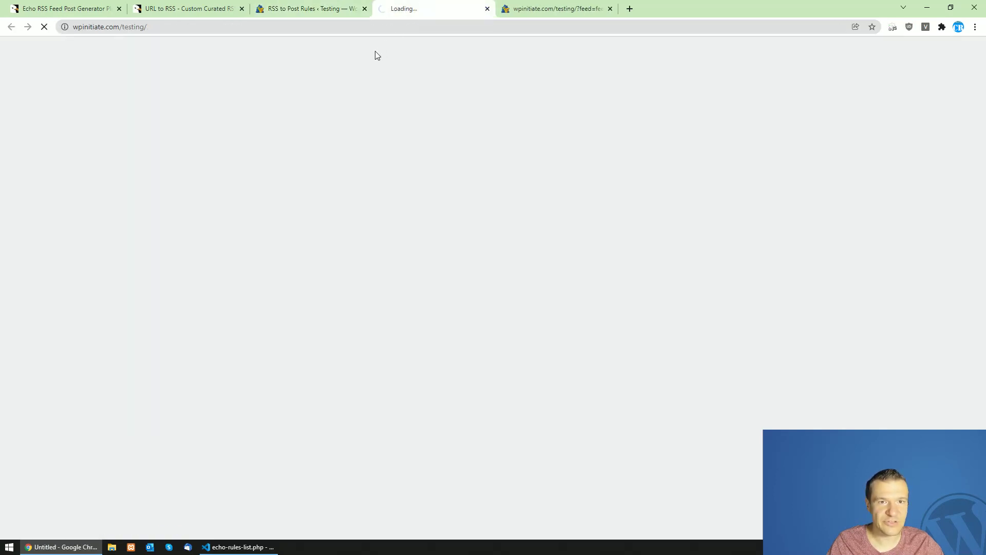
pyautogui.click(303, 5)
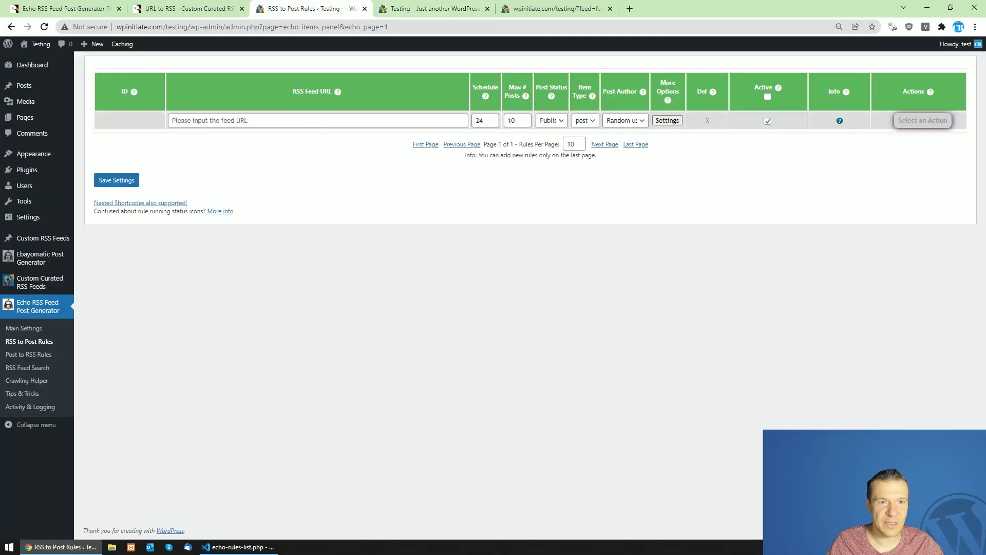
# Paste the generated TechCrunch feed URL into the new import rule's feed field.
pyautogui.click(306, 121)
pyautogui.rightClick(307, 122)
pyautogui.click(329, 202)
pyautogui.hotkey('ctrl', 'a')
pyautogui.hotkey('ctrl', 'v')
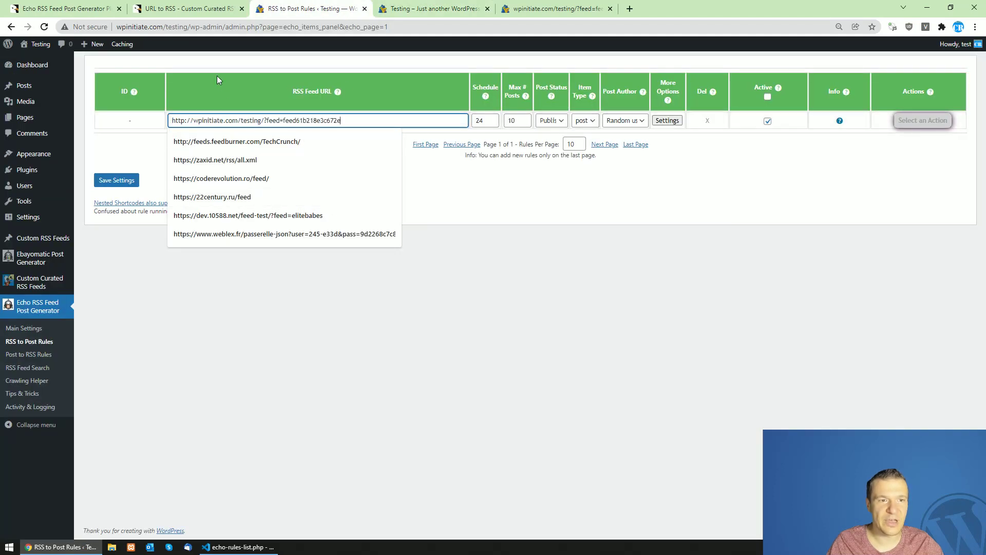
pyautogui.click(293, 154)
# Save the import rule and run it once.
pyautogui.click(113, 181)
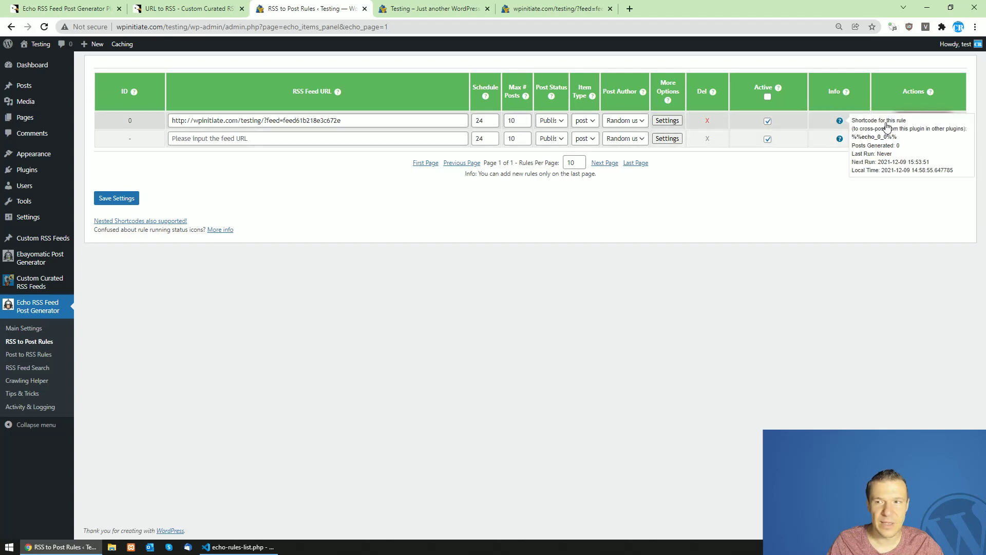
pyautogui.click(909, 120)
pyautogui.click(899, 141)
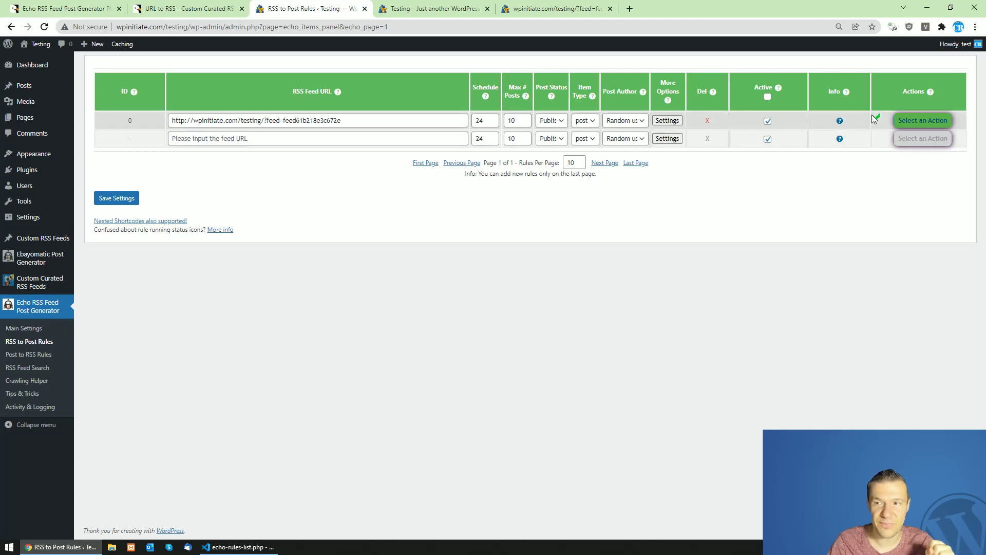
# Open the live site in a new tab and scroll through the five imported TechCrunch posts.
pyautogui.moveTo(37, 44)
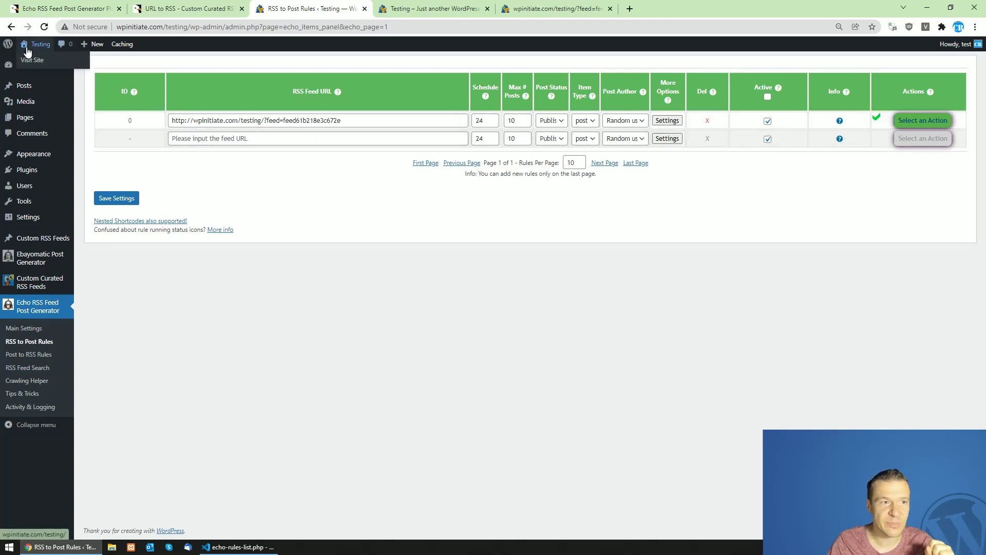
pyautogui.middleClick(31, 61)
pyautogui.click(531, 9)
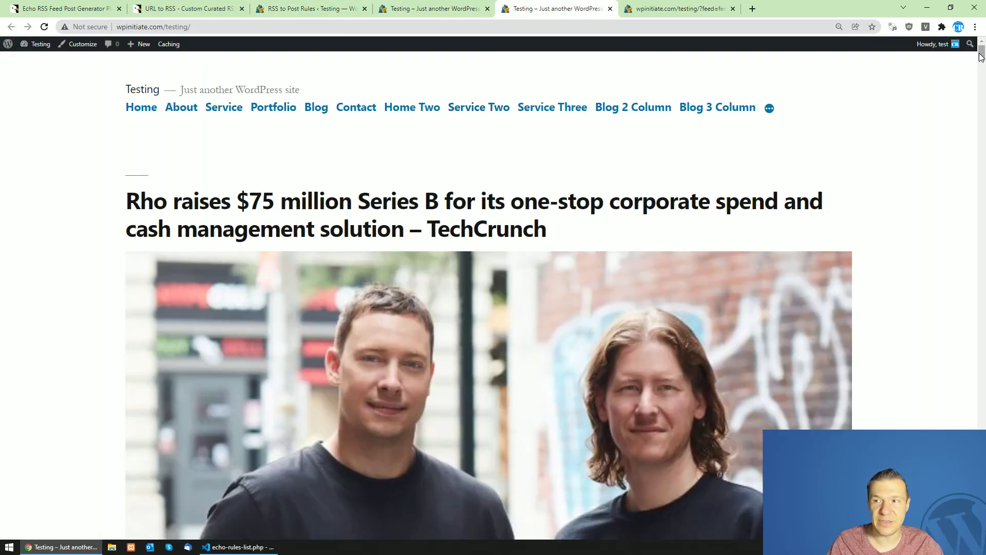
pyautogui.moveTo(982, 51); pyautogui.dragTo(579, 62)
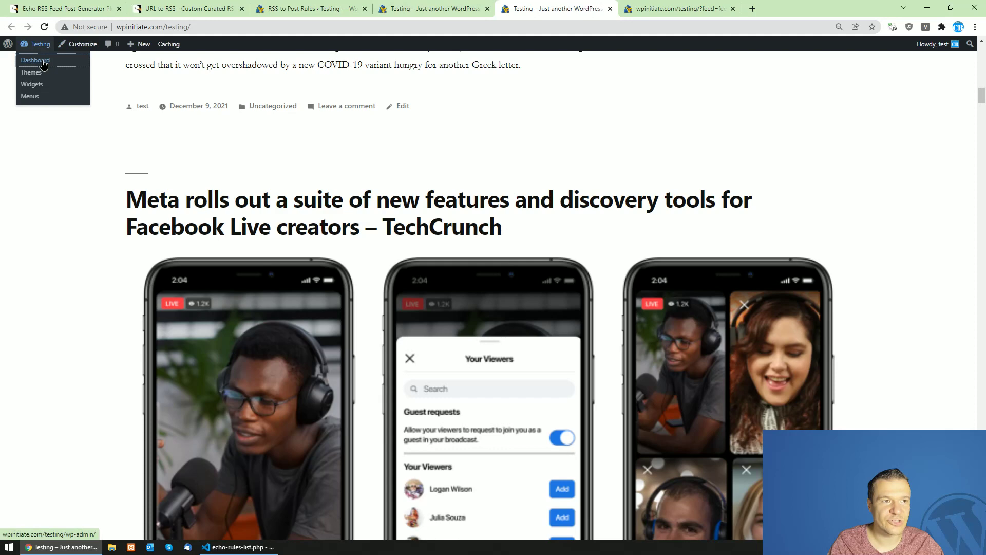
# Open the admin dashboard in a new tab, then switch back to the URL to RSS product page.
pyautogui.middleClick(31, 53)
pyautogui.click(625, 13)
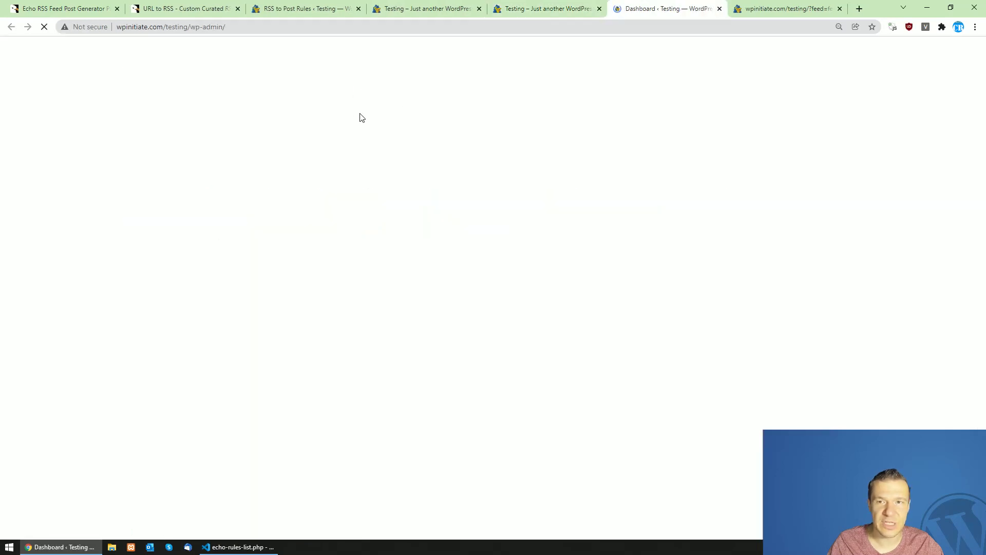
pyautogui.moveTo(36, 119)
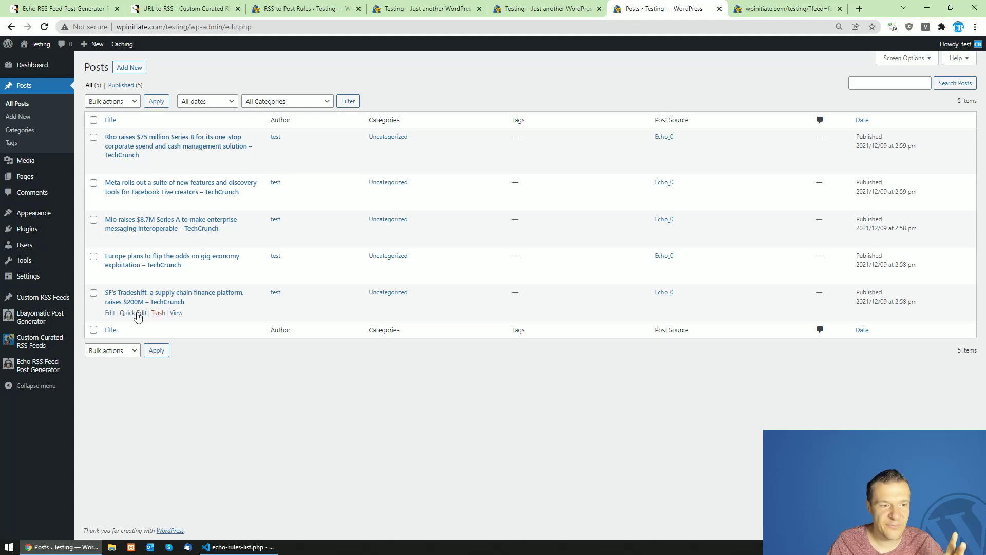
pyautogui.click(516, 4)
pyautogui.click(437, 6)
pyautogui.click(197, 4)
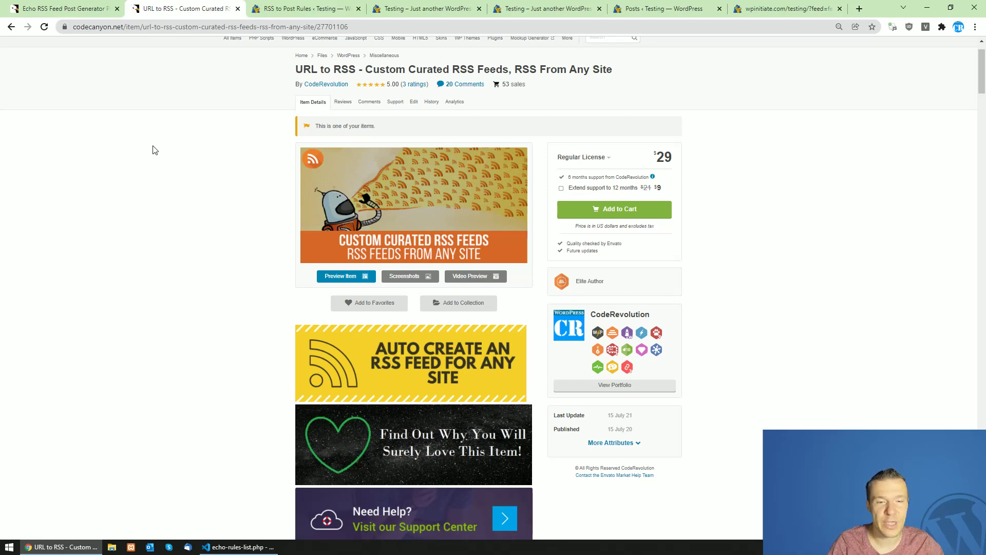
# Bring up the $39 Echo RSS Feed Post Generator product page after a glance at URL to RSS.
pyautogui.click(67, 5)
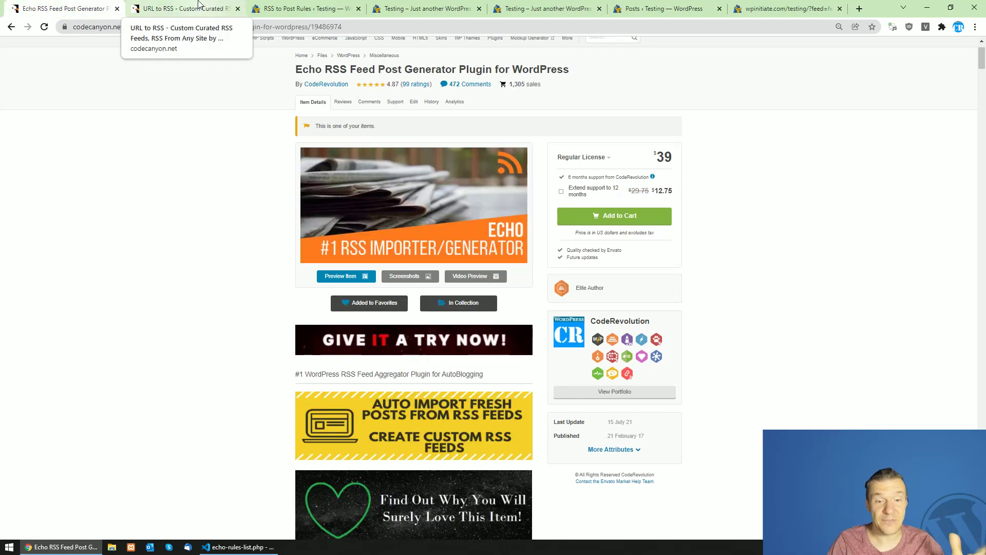
pyautogui.click(146, 5)
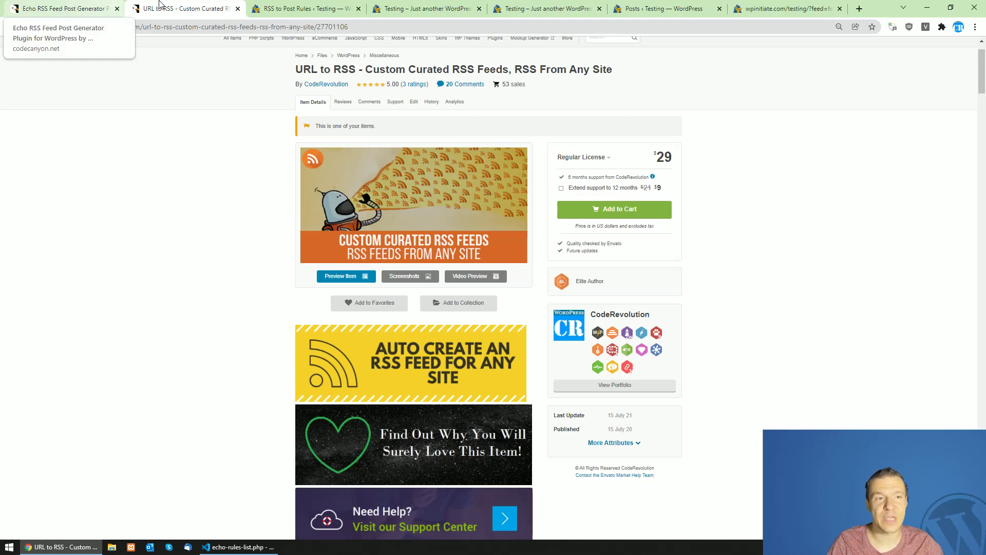
pyautogui.click(64, 8)
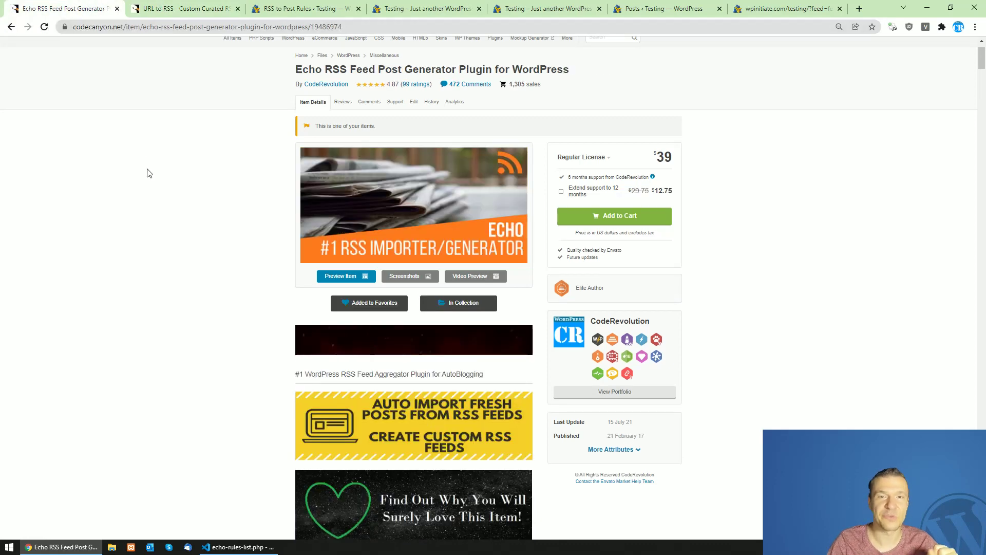